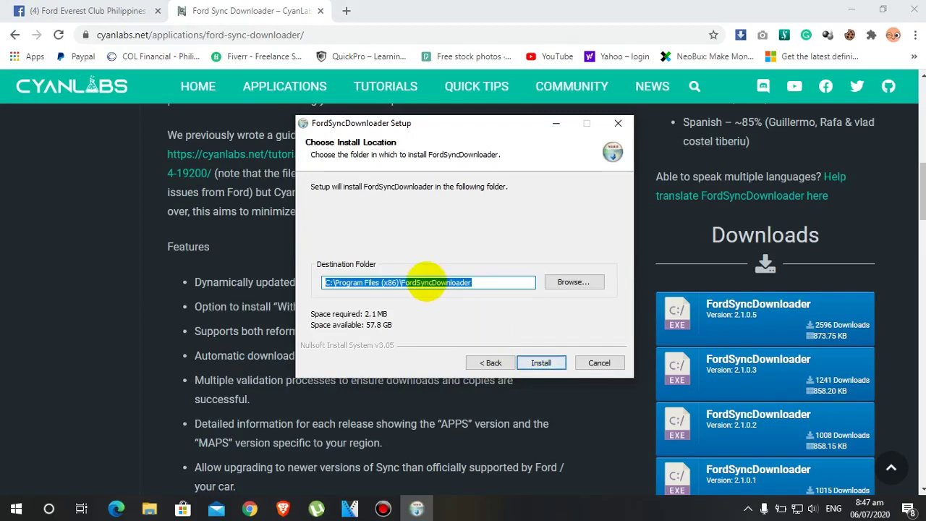
Install FordSyncDownloader in C:\Program Files (x86)\FordSyncDownloader with a desktop shortcut, and launch it with the browser minimised.
click(541, 362)
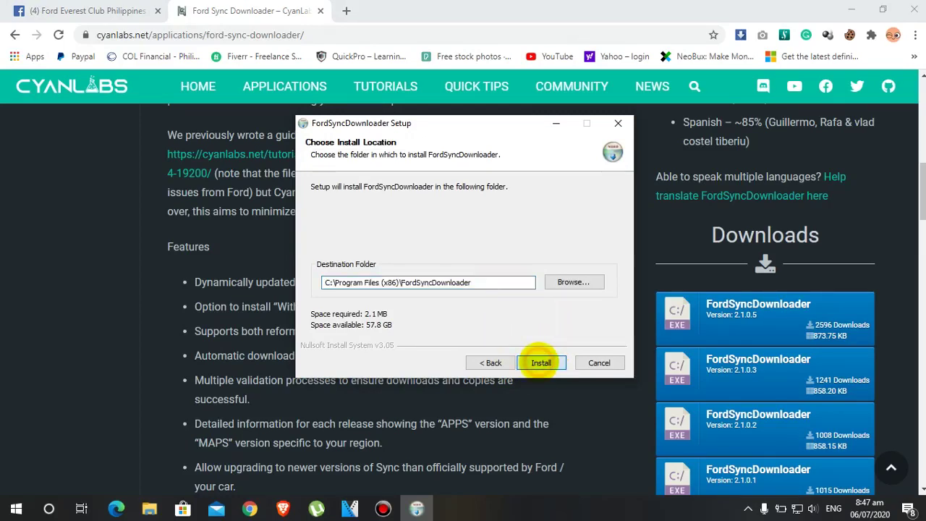
click(541, 362)
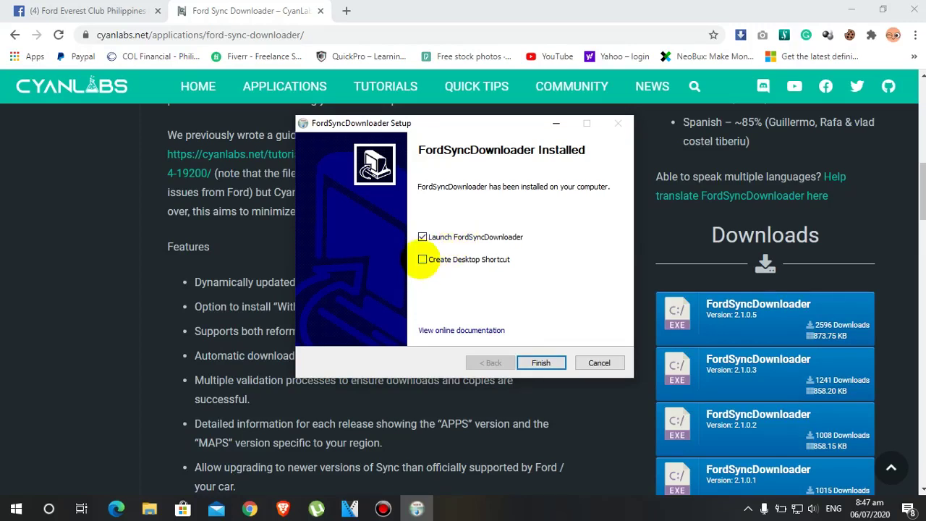
click(422, 260)
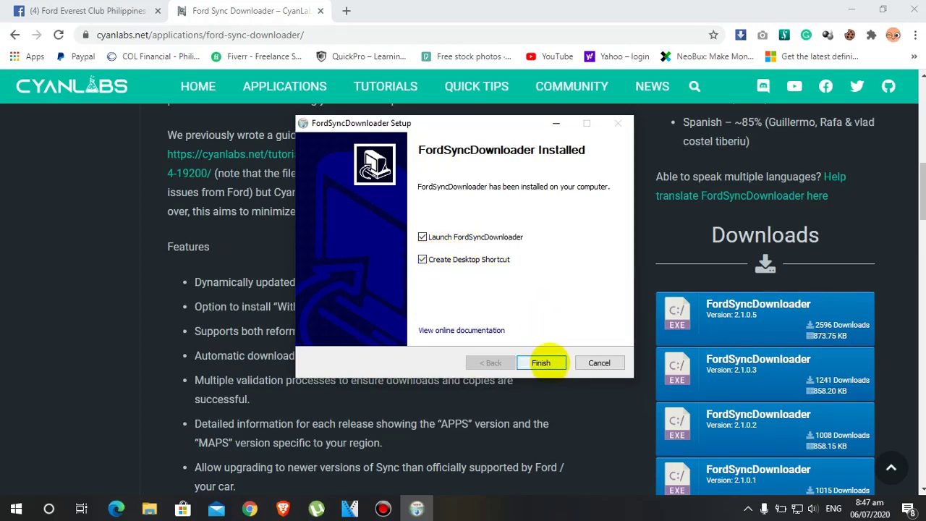
click(541, 362)
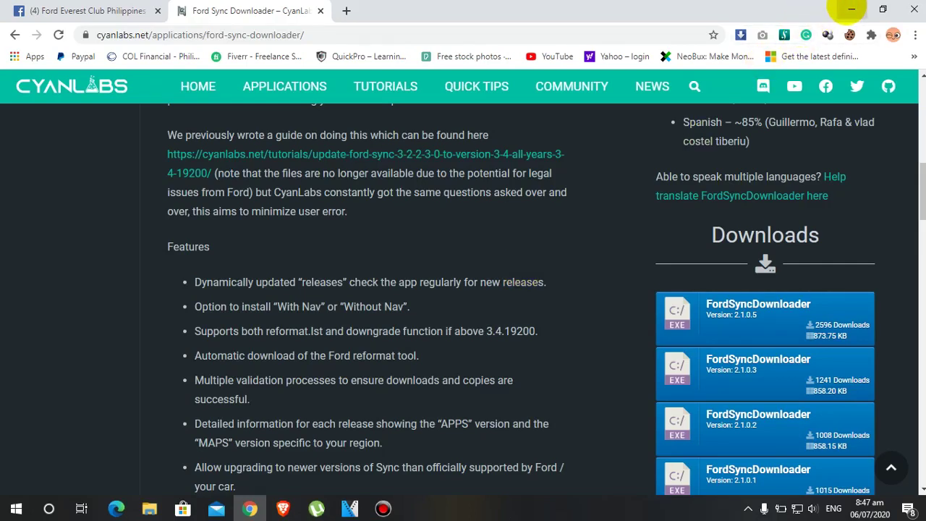
click(850, 9)
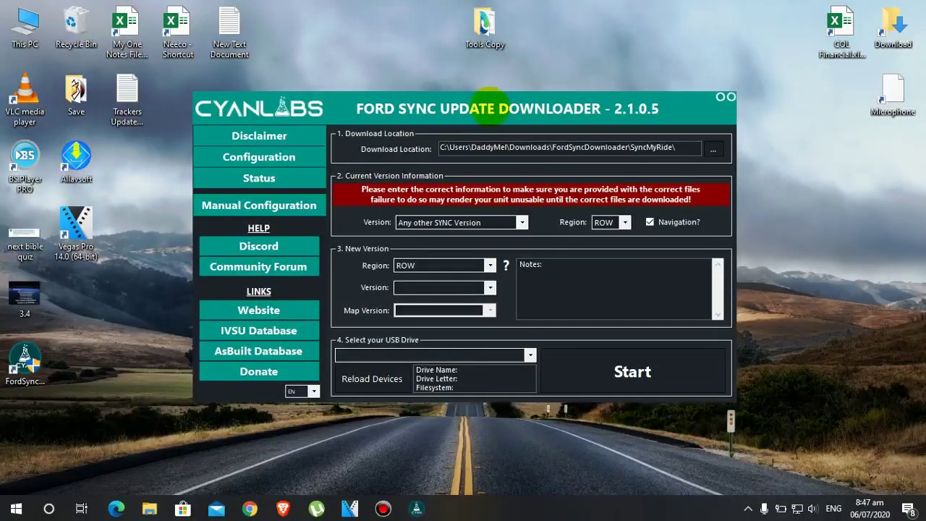
drag(468, 110, 474, 113)
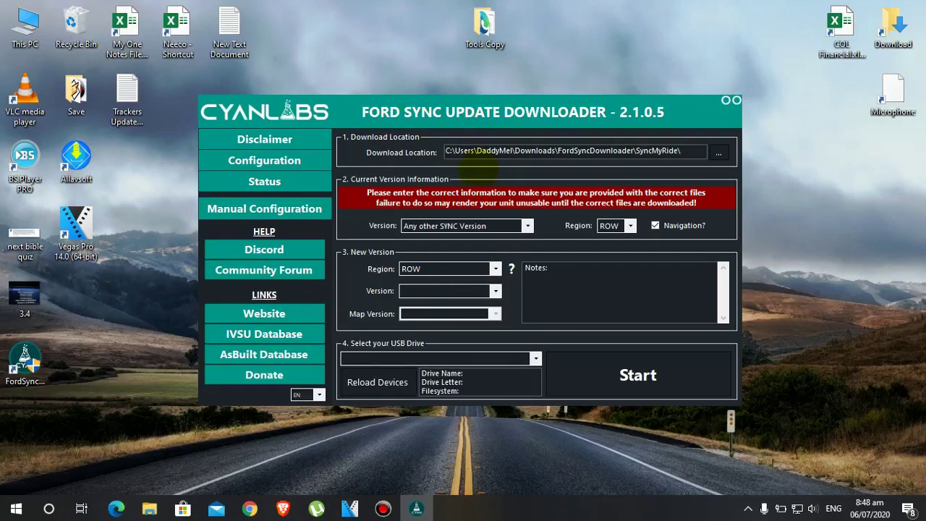
Read through the documentation, IVSU version notes and disclaimer, and continue to the configuration page.
click(293, 139)
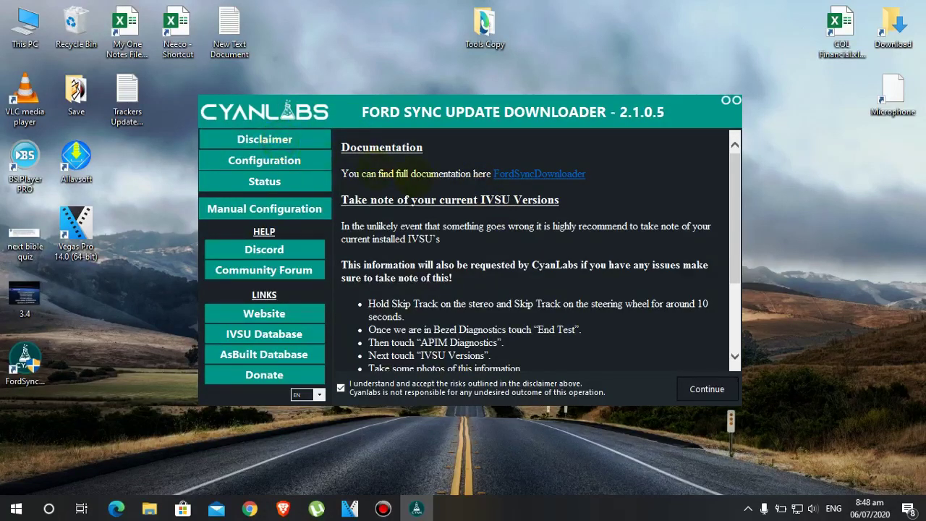
scroll(484, 278, down, 3)
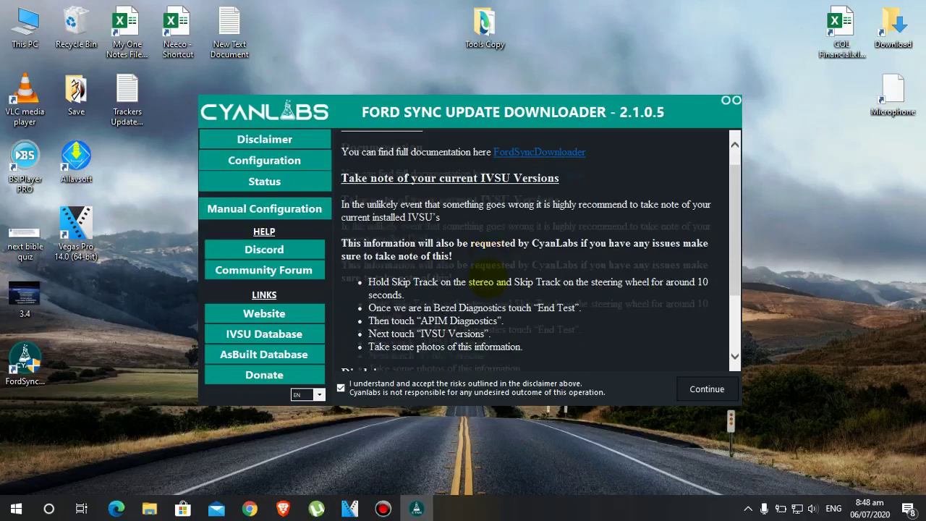
drag(339, 277, 556, 354)
click(557, 354)
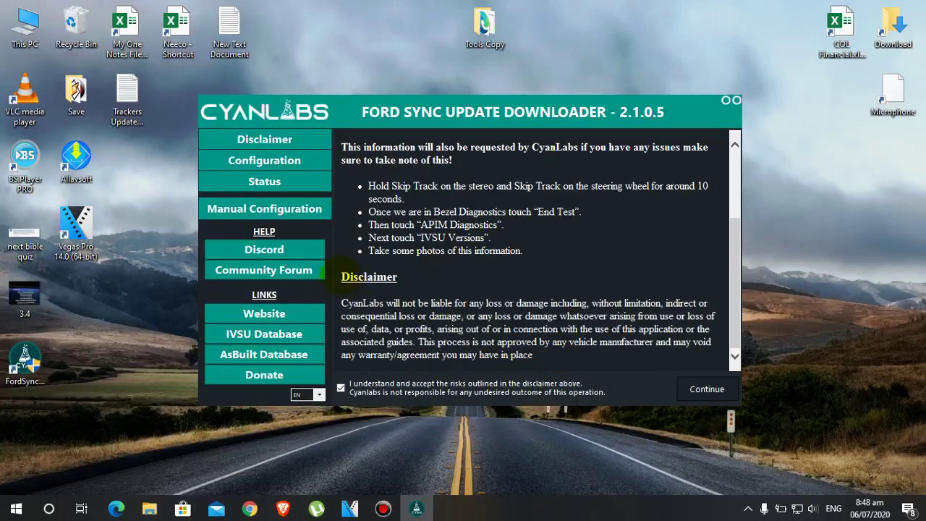
drag(342, 277, 557, 353)
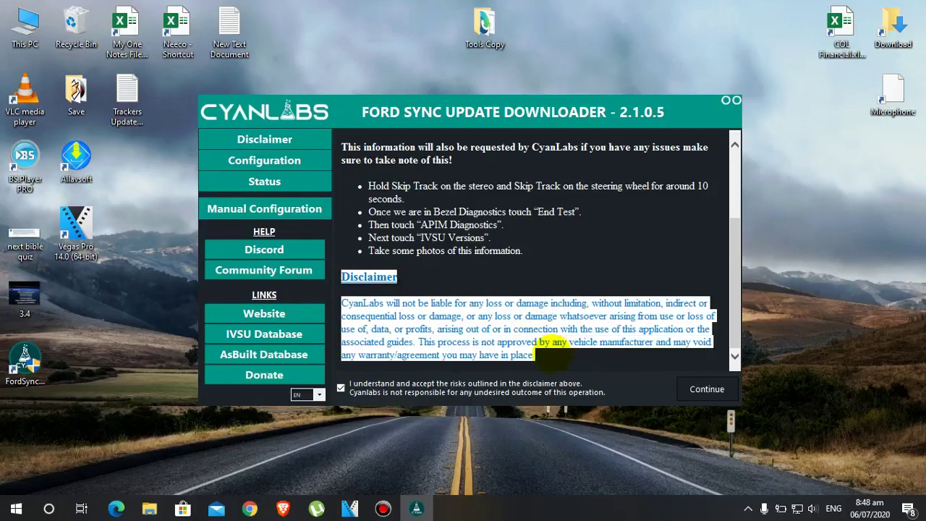
click(557, 354)
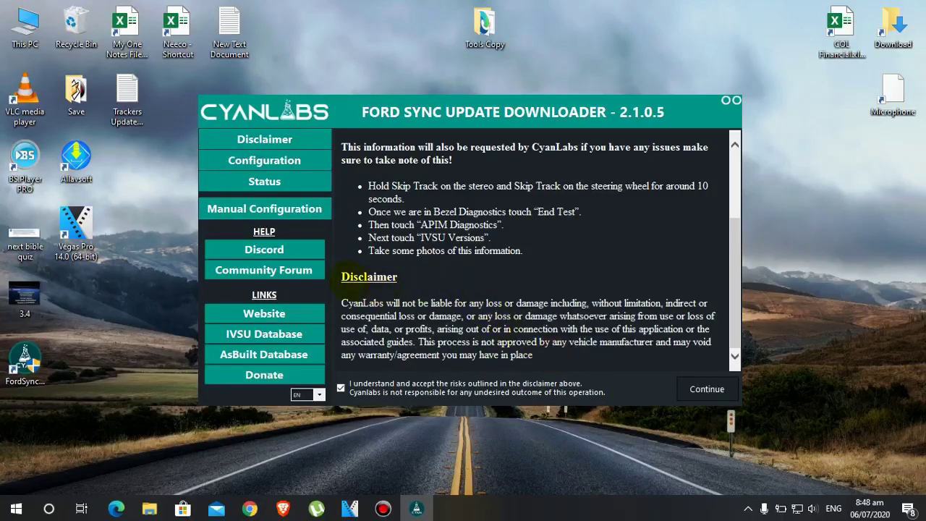
drag(340, 277, 575, 353)
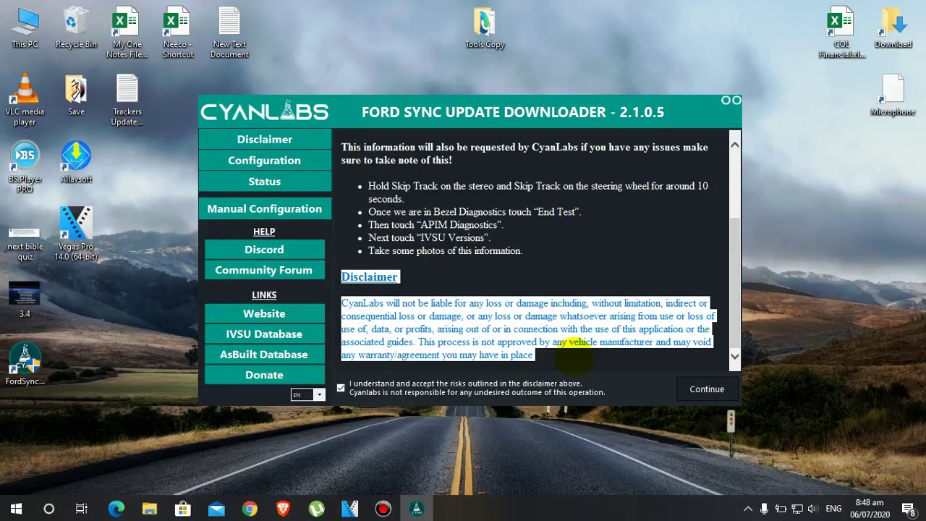
click(540, 351)
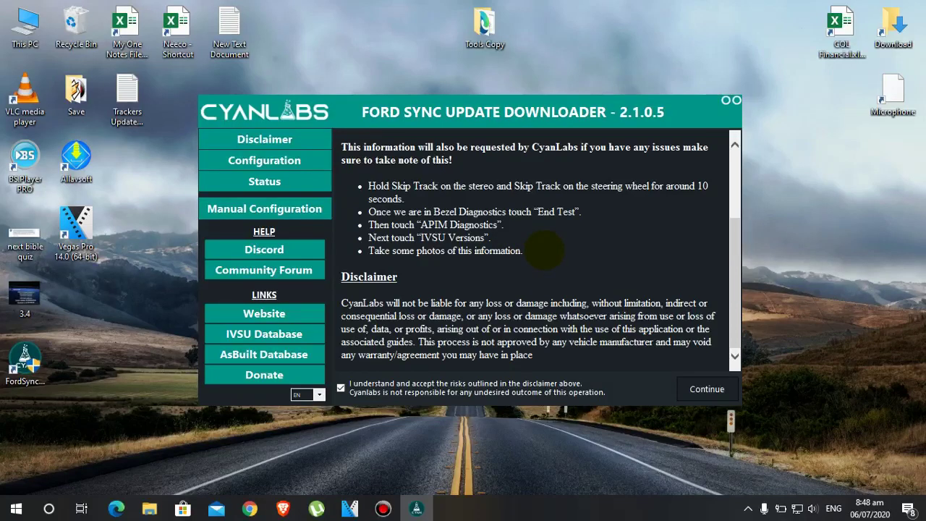
scroll(546, 250, up, 3)
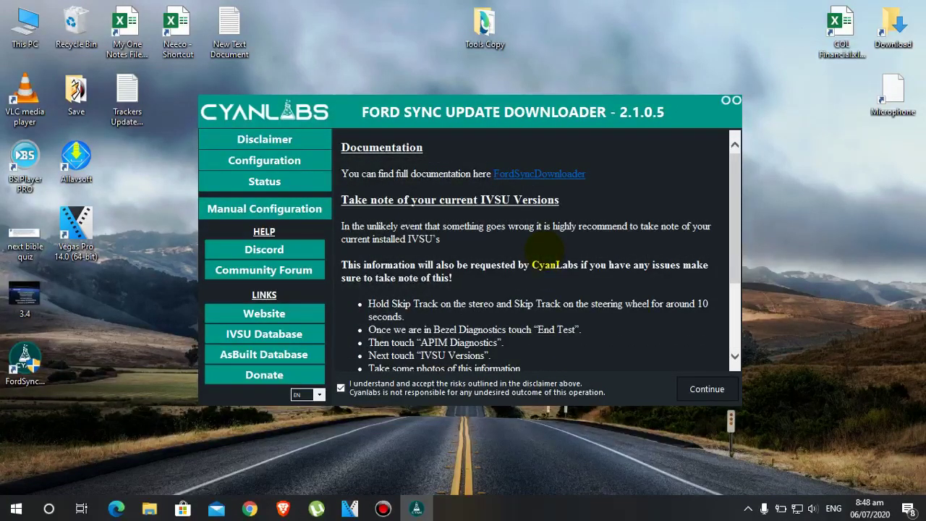
scroll(547, 248, down, 3)
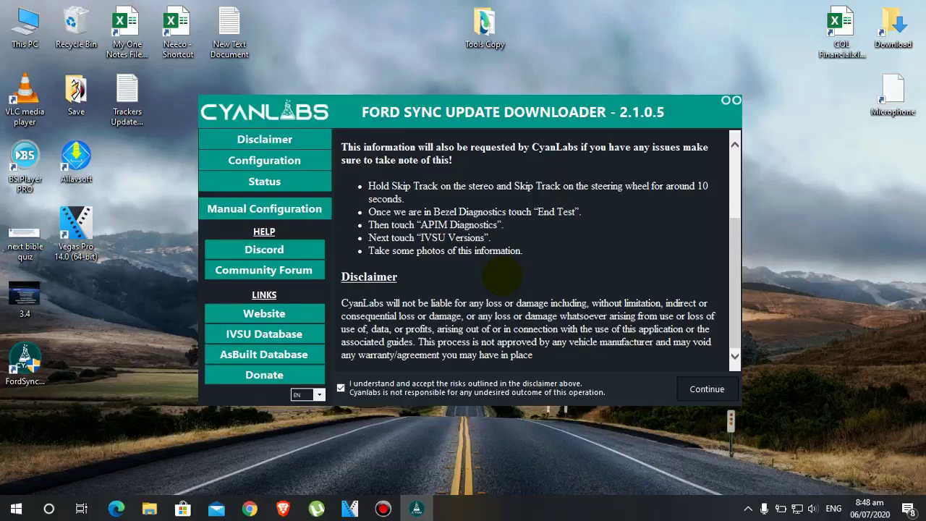
scroll(526, 273, up, 3)
scroll(526, 273, down, 3)
click(723, 391)
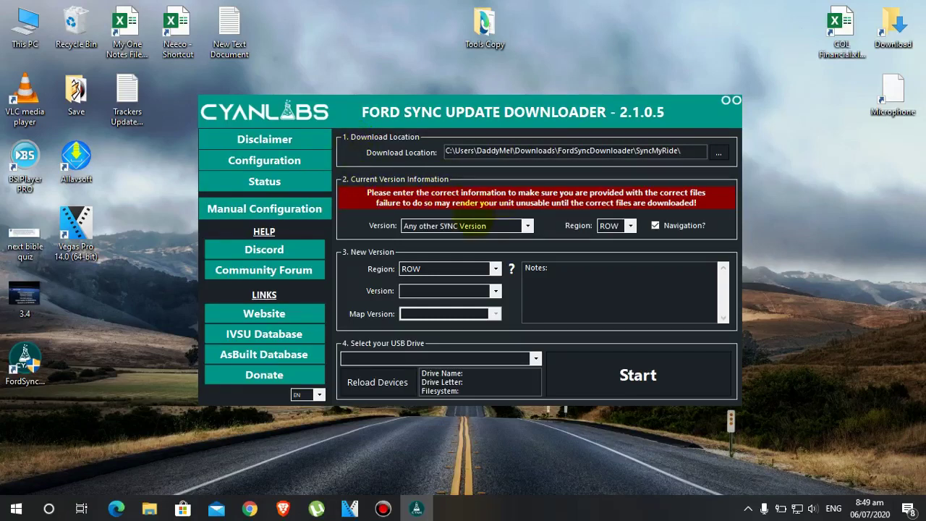
Set the current version information to Any other SYNC Version and region ROW.
click(527, 225)
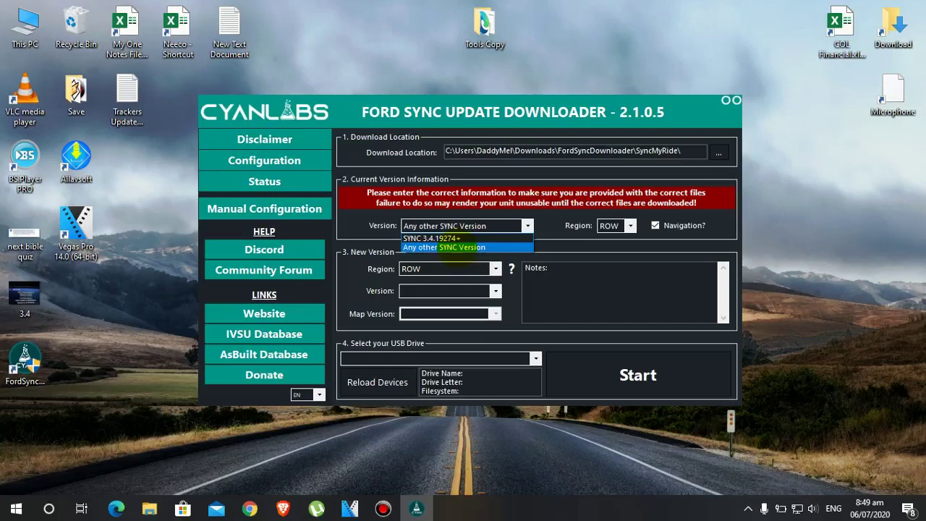
click(457, 246)
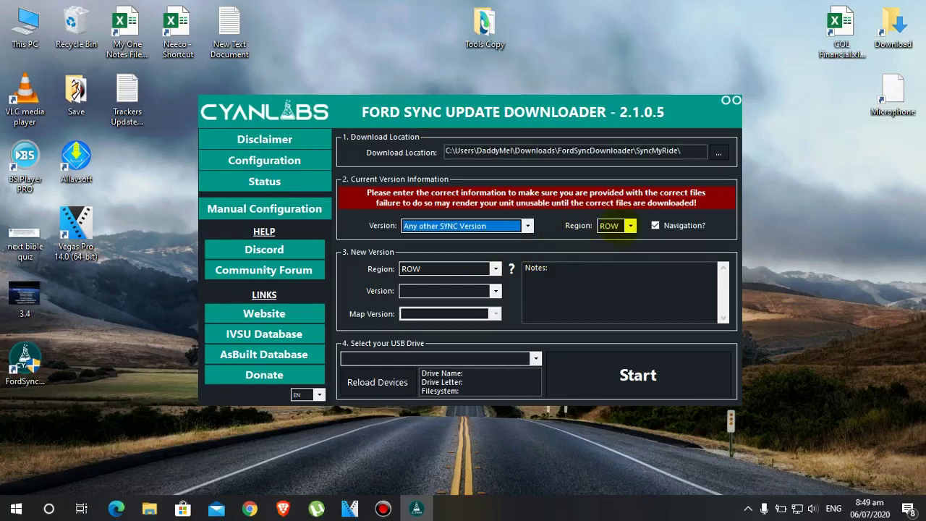
click(616, 226)
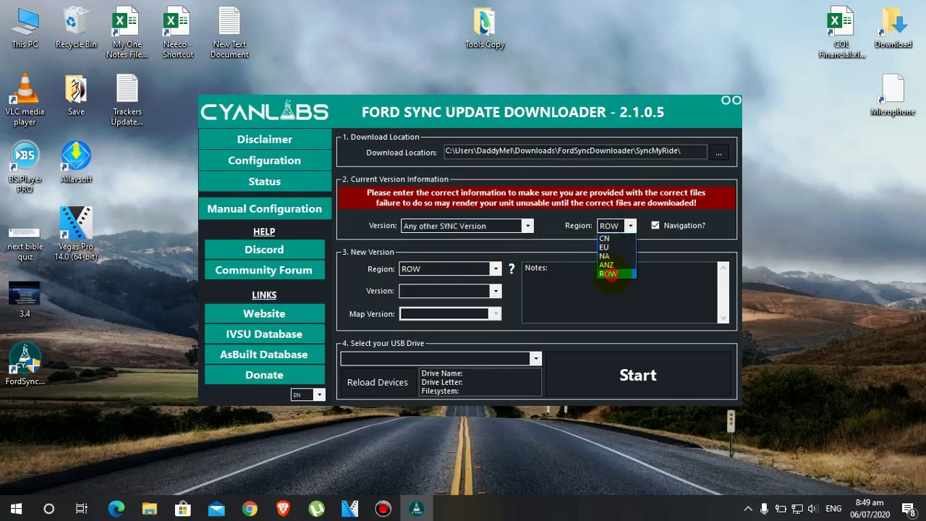
click(608, 274)
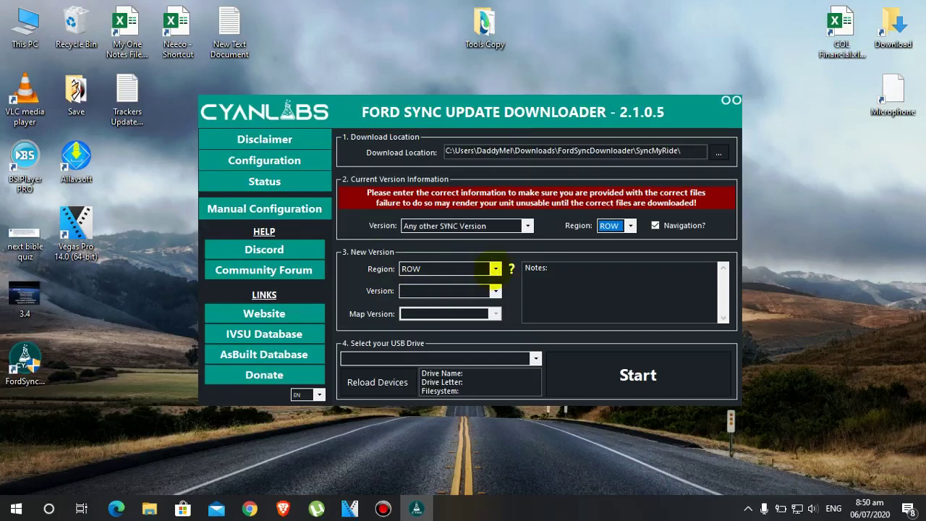
Configure the new version as region ROW, Sync 3.4.20136, with map version 2018 Q4 - ROW.
click(495, 268)
click(495, 268)
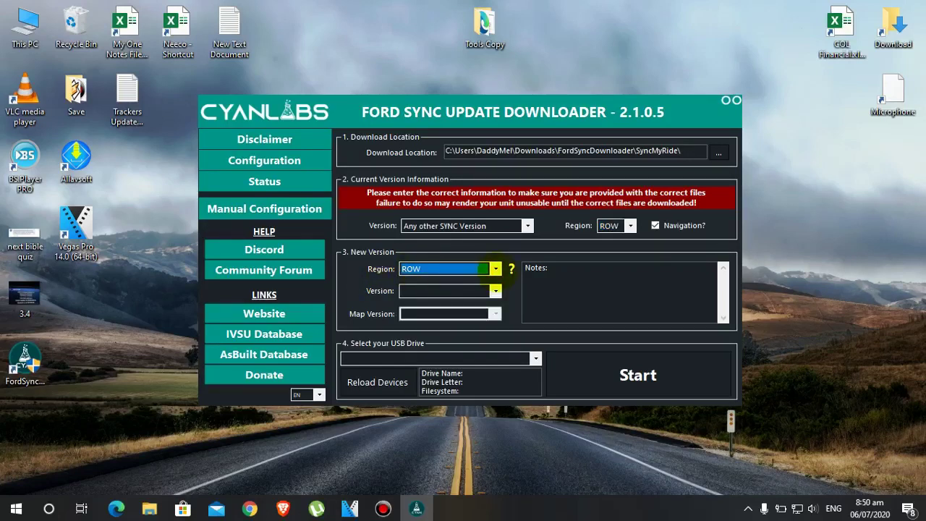
click(495, 290)
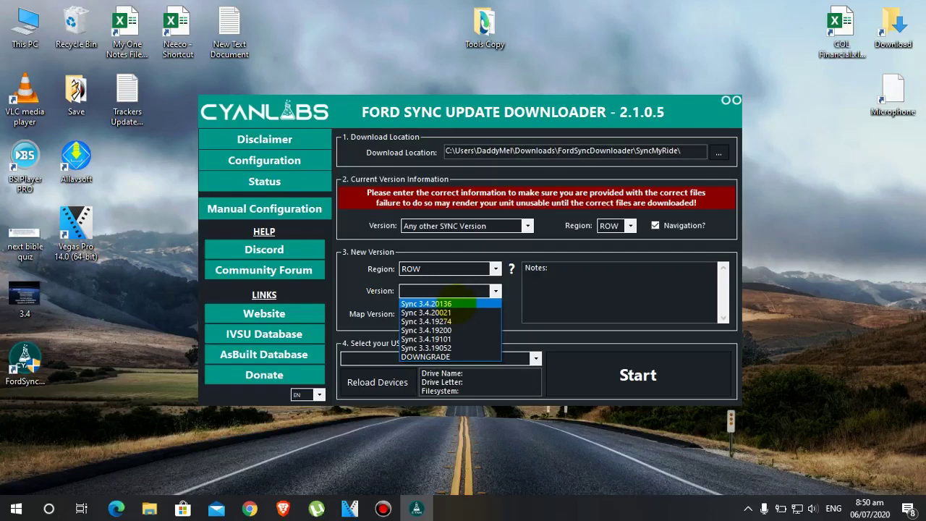
click(438, 304)
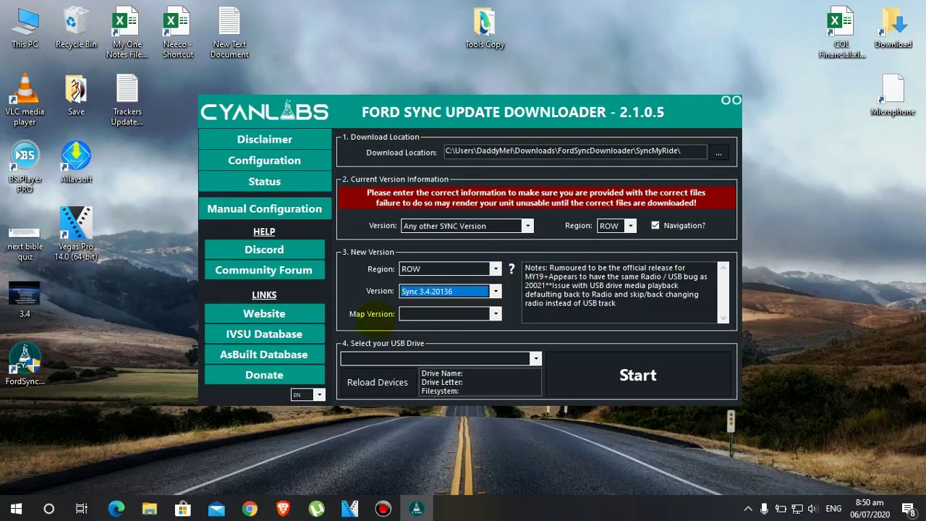
click(495, 313)
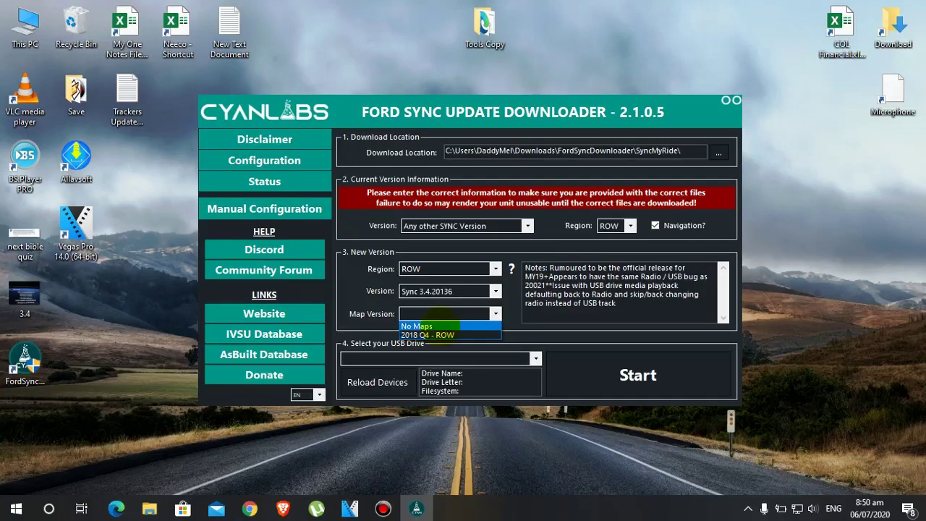
click(461, 334)
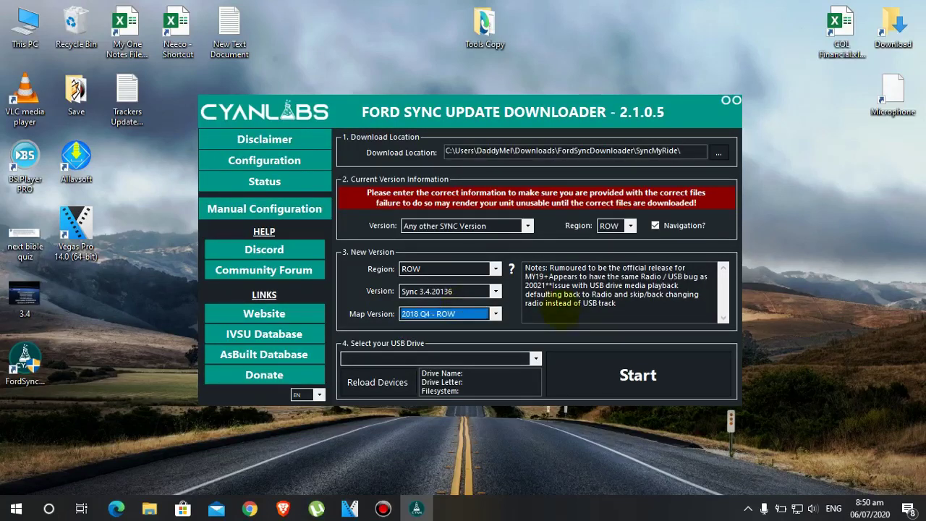
Read the release notes for the selected Sync version.
click(541, 271)
drag(630, 308, 525, 267)
click(622, 305)
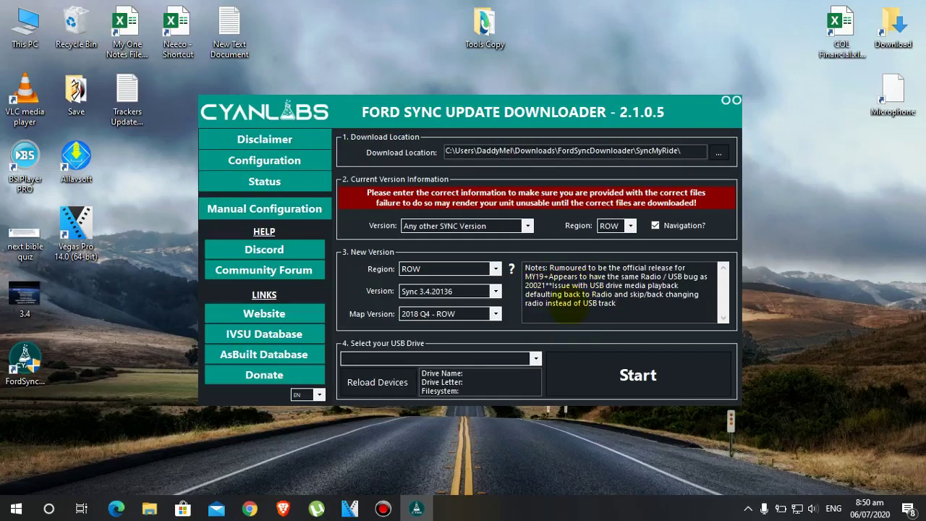
Look over the available Sync releases and reselect Sync 3.4.20136 with map version 2018 Q4 - ROW.
click(494, 291)
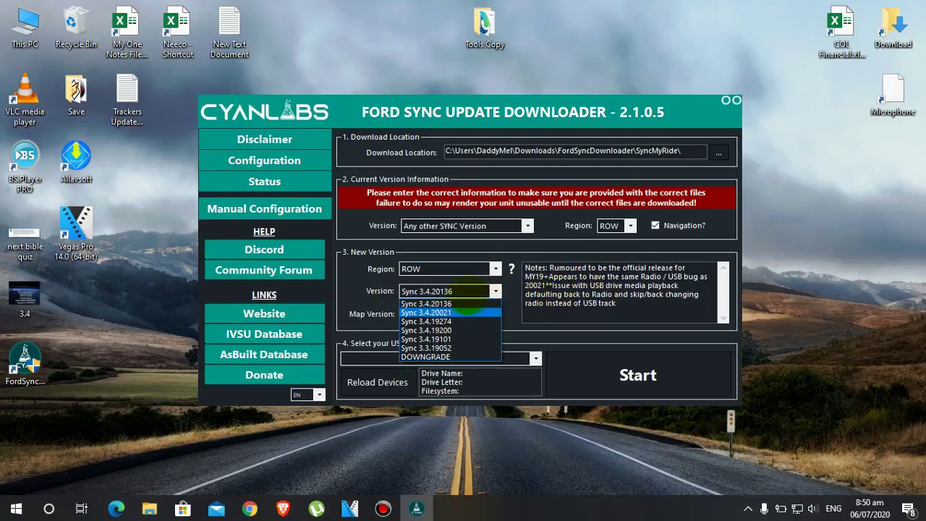
click(426, 303)
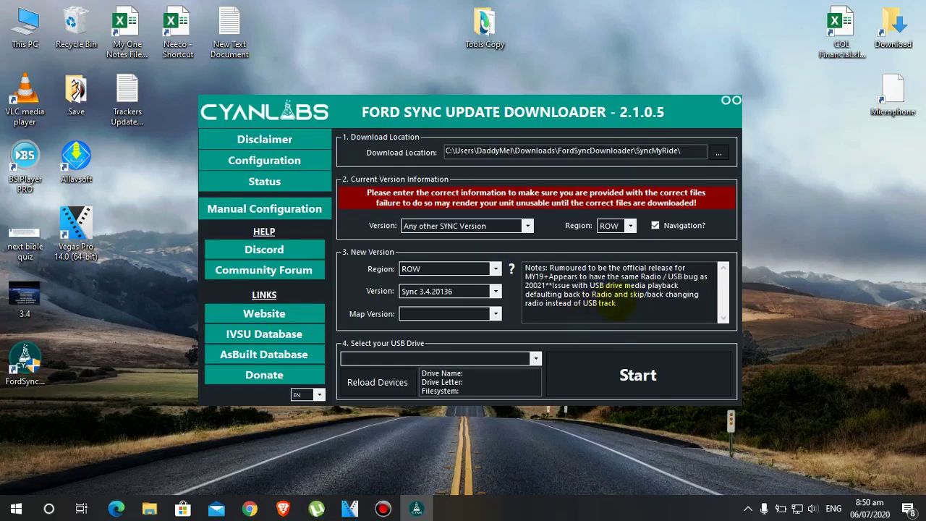
click(495, 313)
click(450, 334)
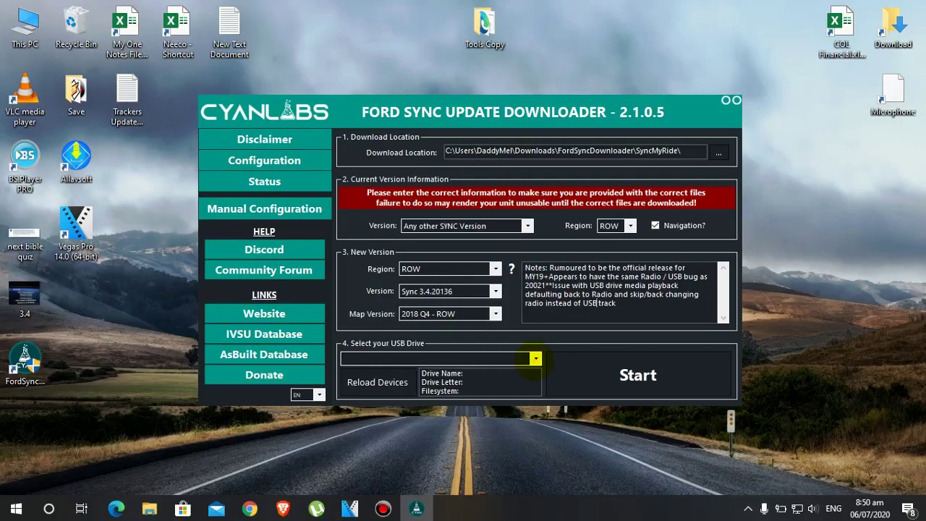
Reload the device list and select the SanDisk Ultra USB 3.0 USB Device (Size: 57.8GB) as the USB drive.
click(535, 358)
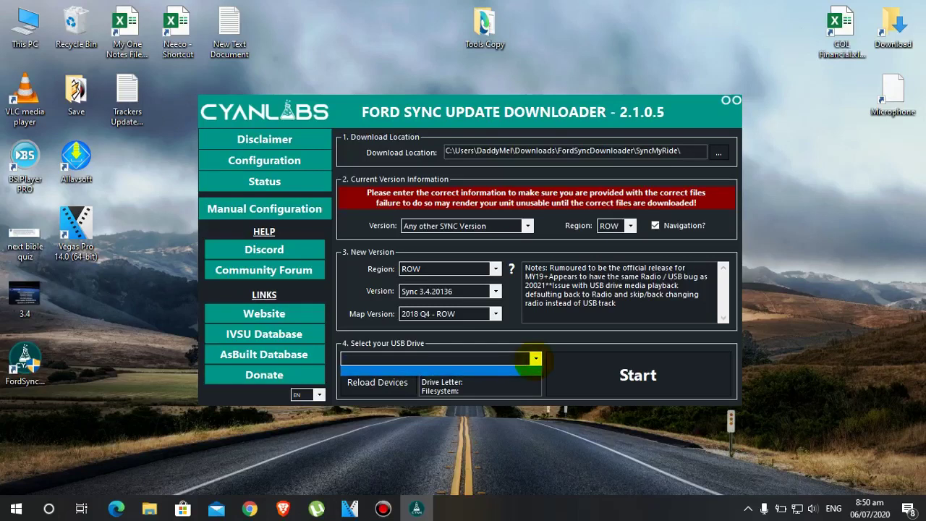
click(535, 358)
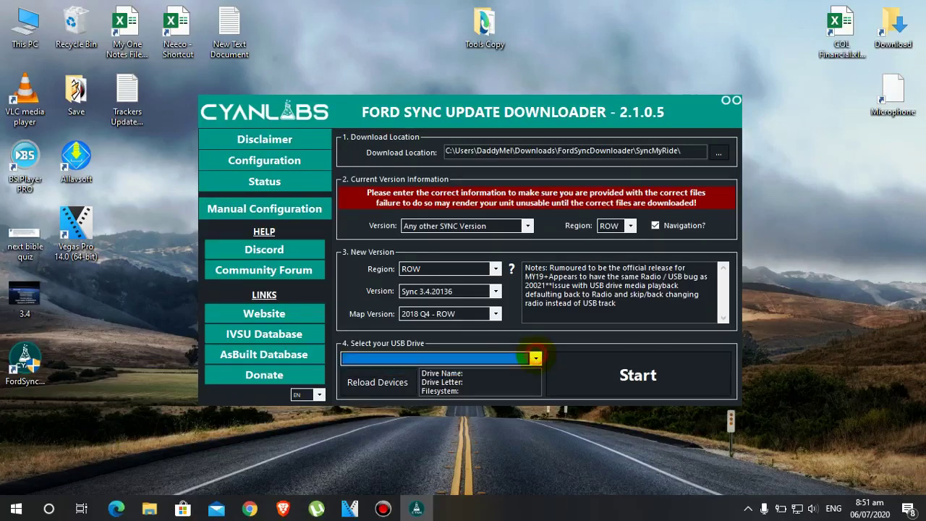
click(535, 358)
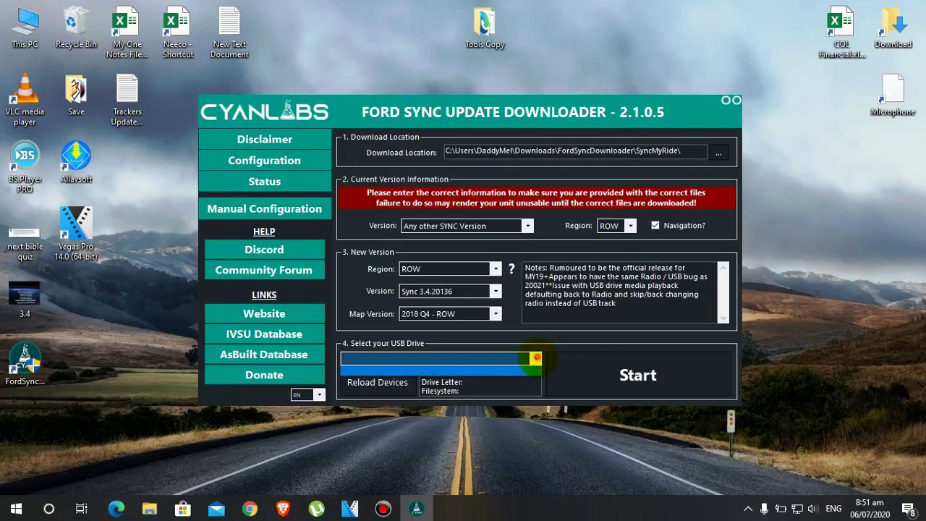
click(393, 381)
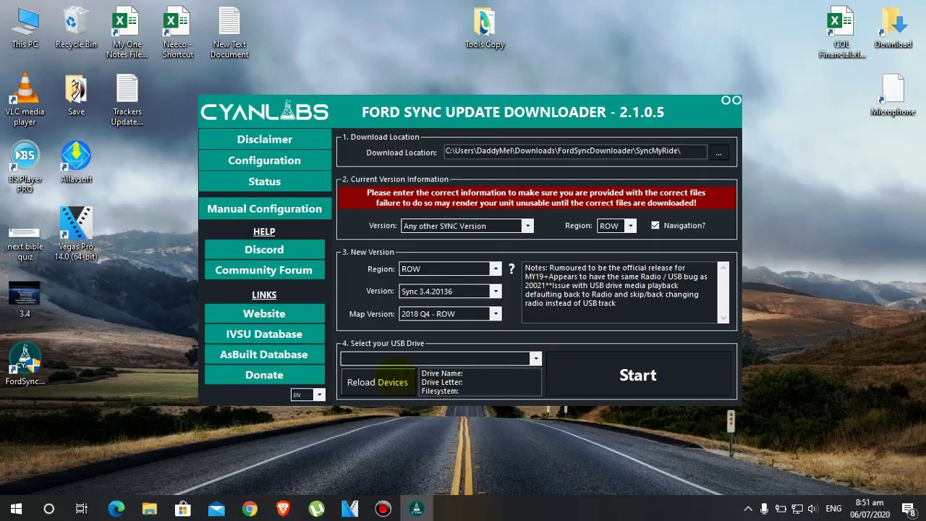
click(535, 358)
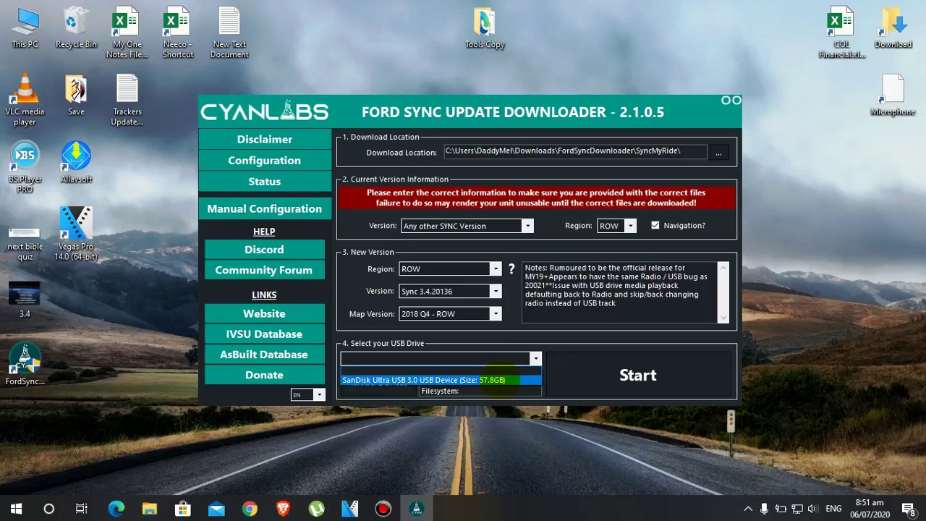
click(492, 379)
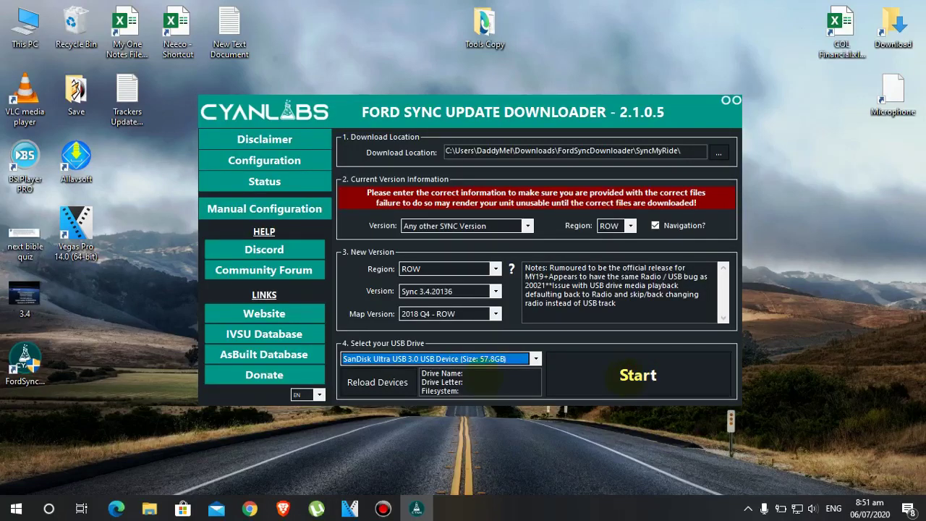
Download and copy the update files to the USB drive, accepting its erasure, and close the downloader without requesting further information.
click(606, 373)
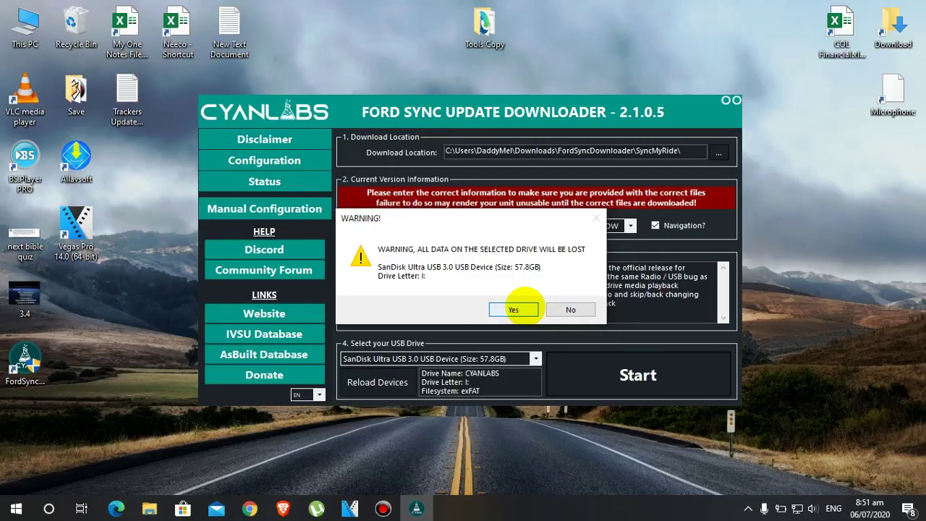
click(524, 309)
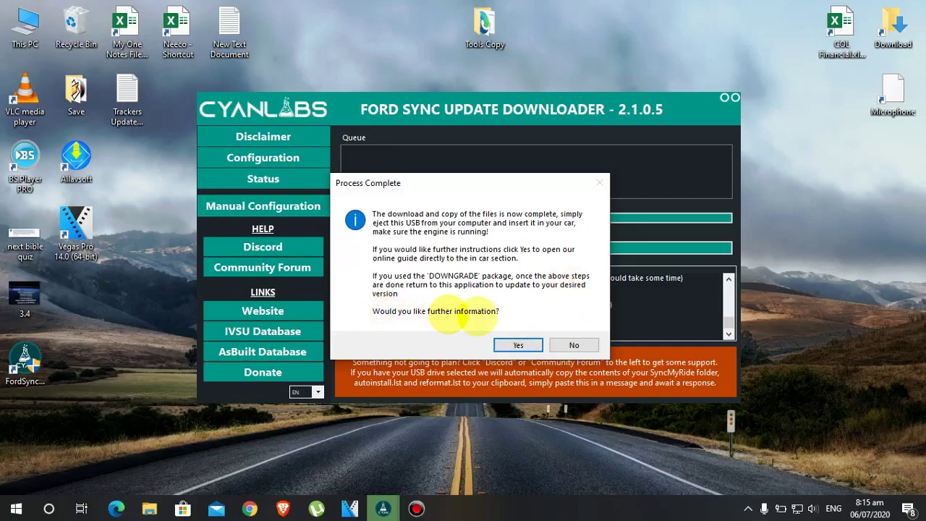
click(573, 345)
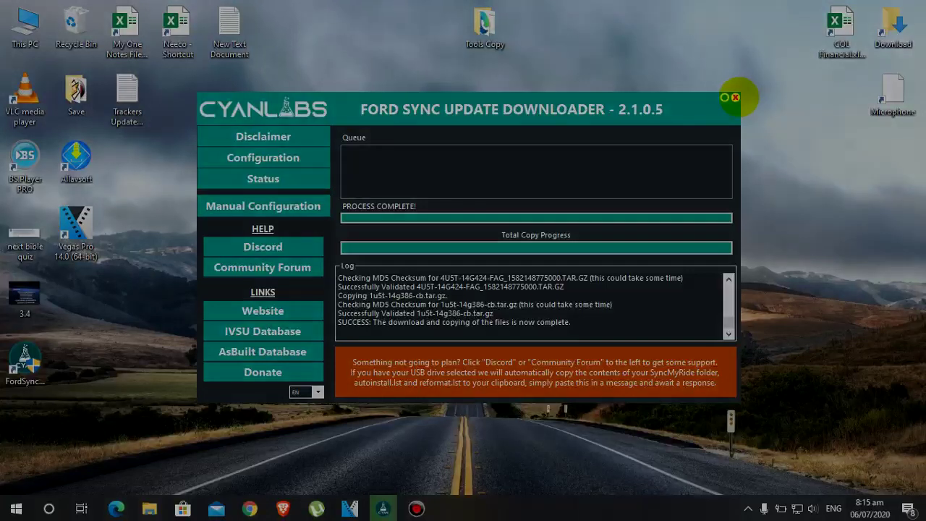
click(734, 97)
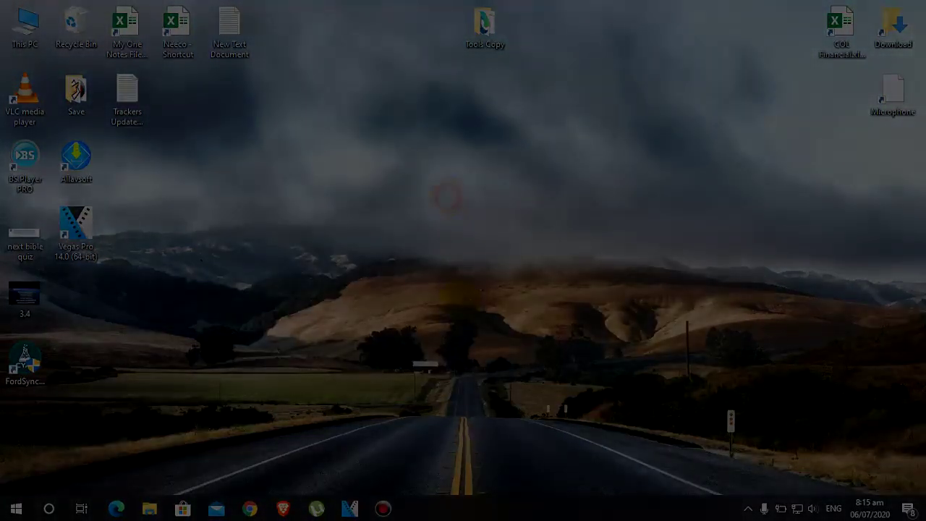